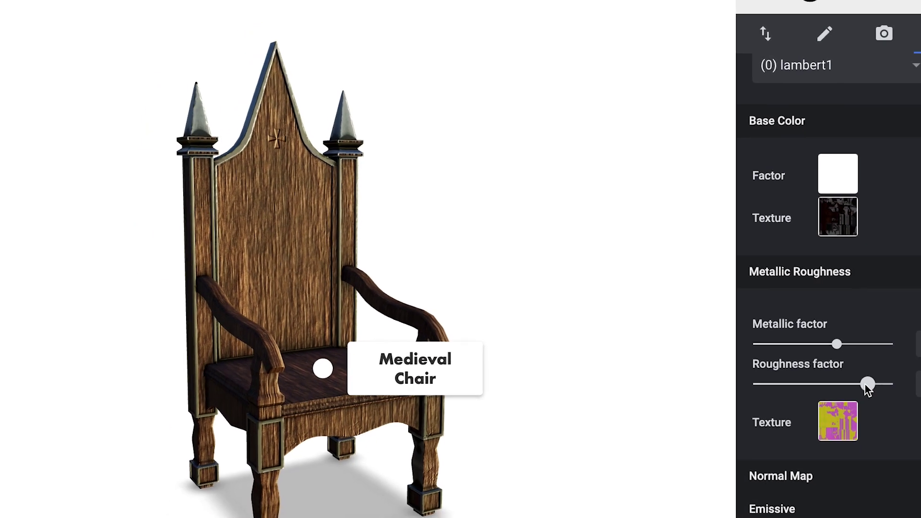
- Orbit the tuned chair one way and then back to inspect both of its sides
left_click_drag(383, 309, 442, 312)
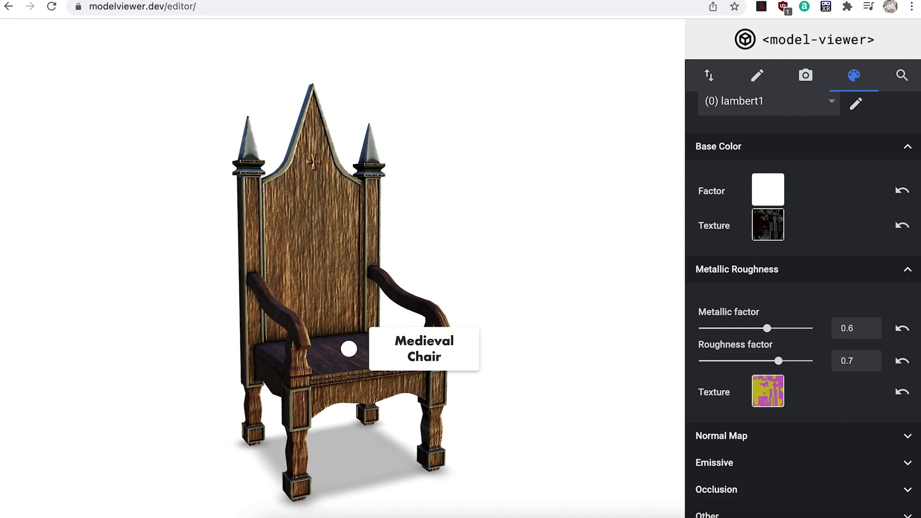
left_click_drag(364, 291, 339, 291)
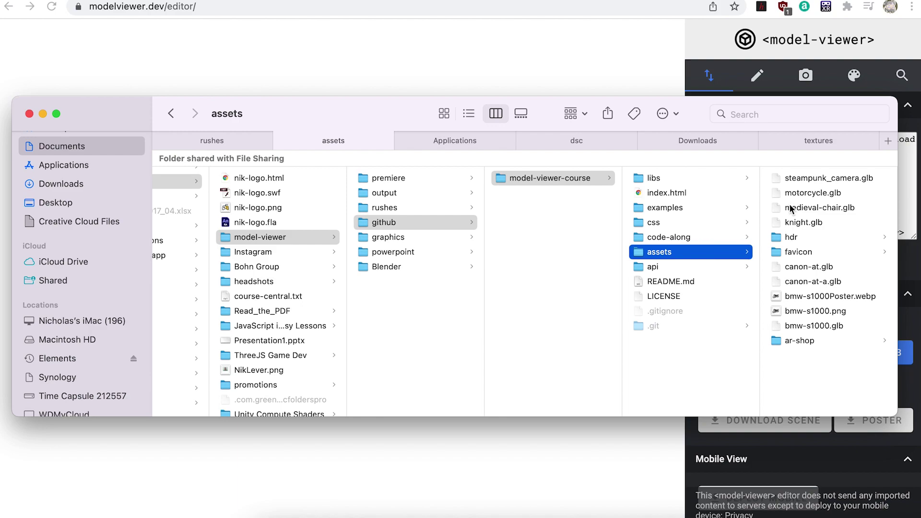
- Load medieval-chair.glb from the Finder assets folder into the editor preview
left_click_drag(794, 208, 501, 71)
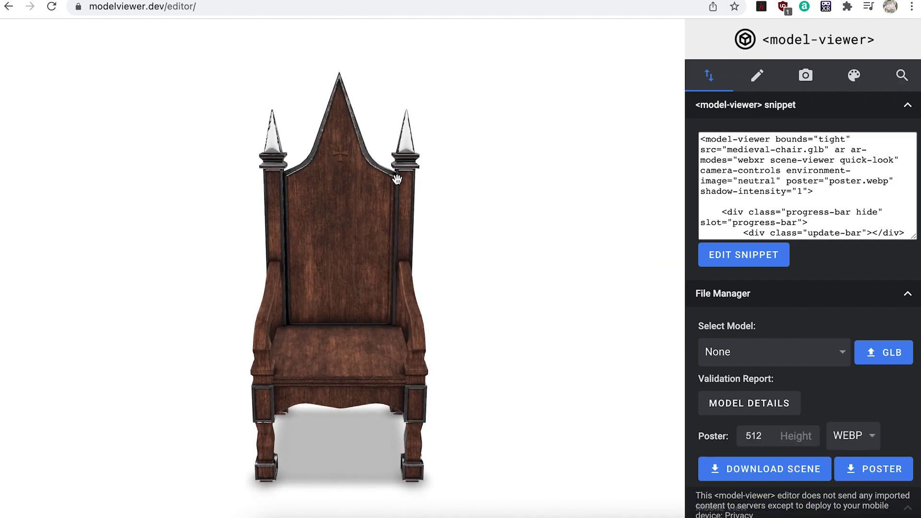
- Show the chair's Lighting settings: Neutral environment image, exposure 1, shadow intensity and softness 1
mouse_move(363, 221)
left_mouse_down()
mouse_move(388, 218)
mouse_move(362, 218)
mouse_move(387, 201)
mouse_move(389, 216)
mouse_move(366, 216)
left_mouse_up()
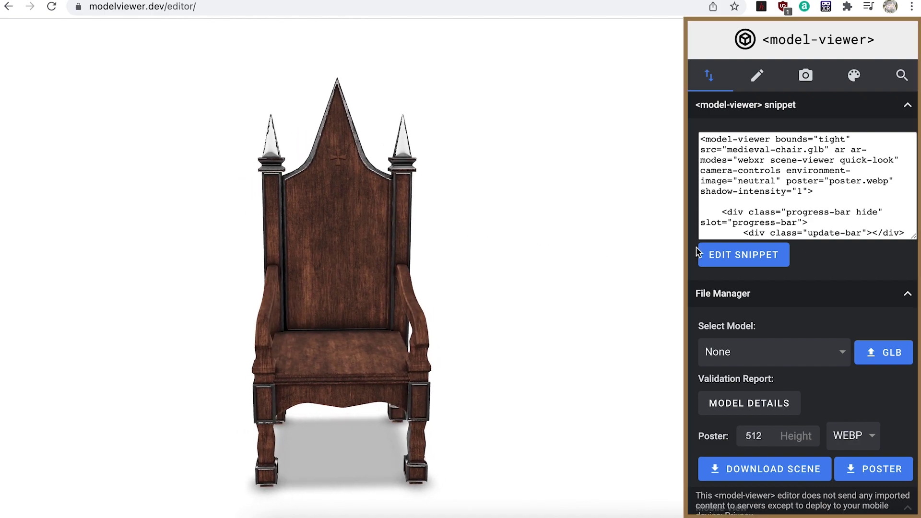
left_click(755, 79)
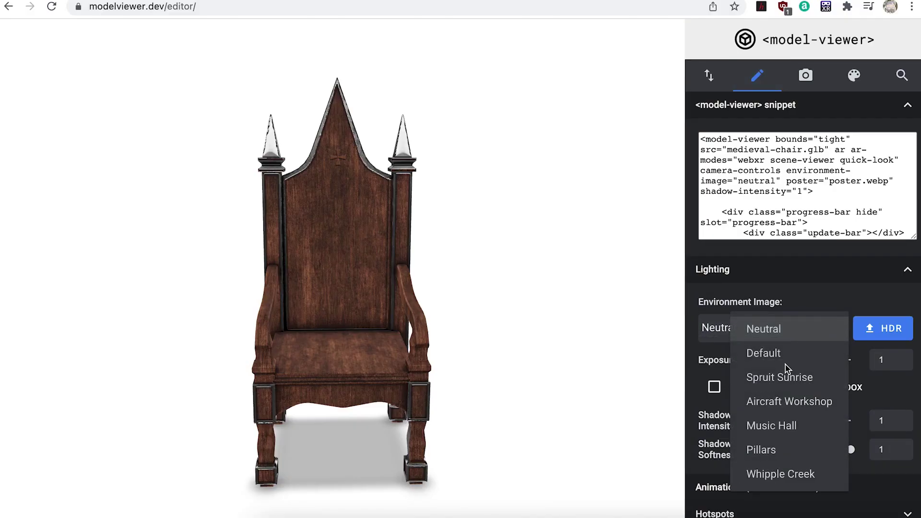
- Light the chair with Spruit Sunrise, preview it as a skybox, then turn the skybox off
left_click(779, 377)
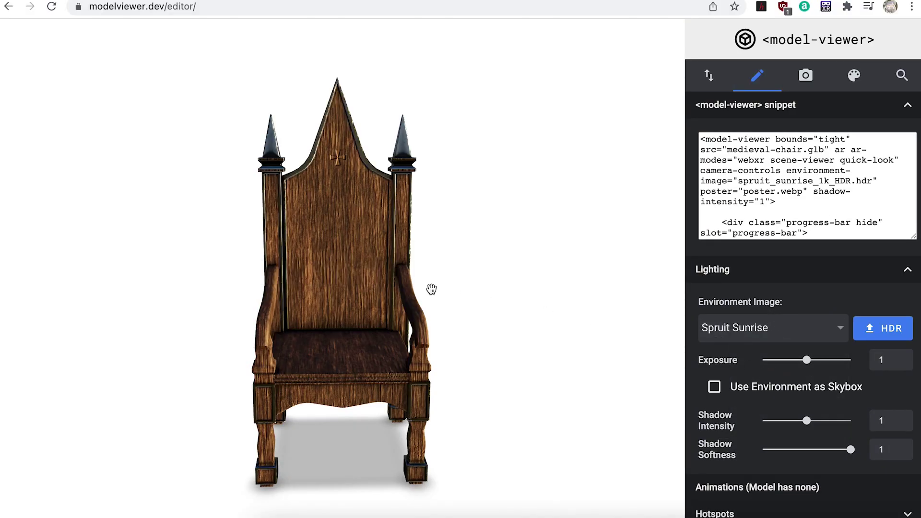
mouse_move(387, 277)
left_mouse_down()
mouse_move(405, 268)
mouse_move(379, 268)
left_mouse_up()
left_click(714, 386)
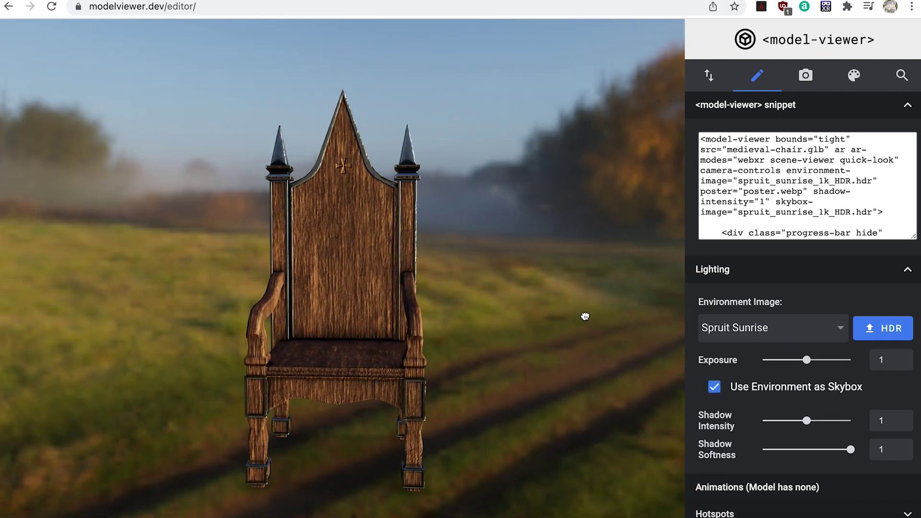
left_click_drag(586, 315, 621, 318)
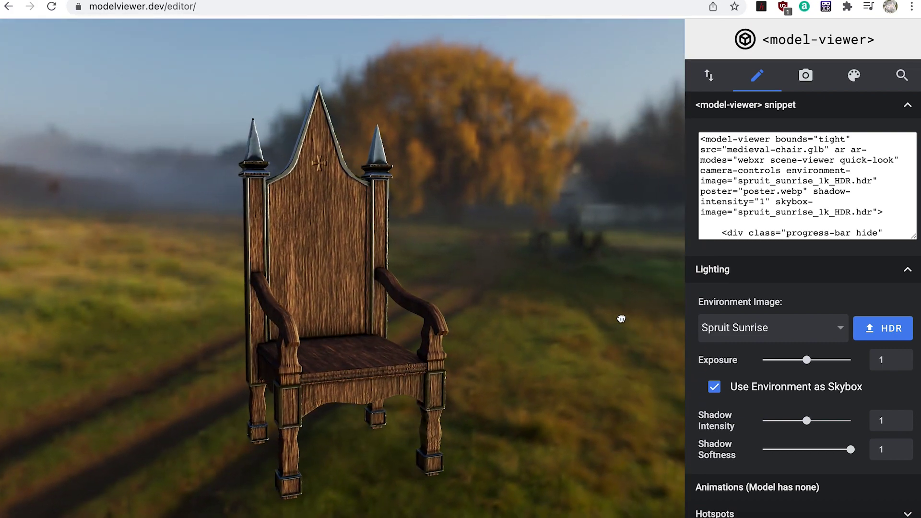
left_click_drag(574, 358, 660, 362)
left_click(714, 386)
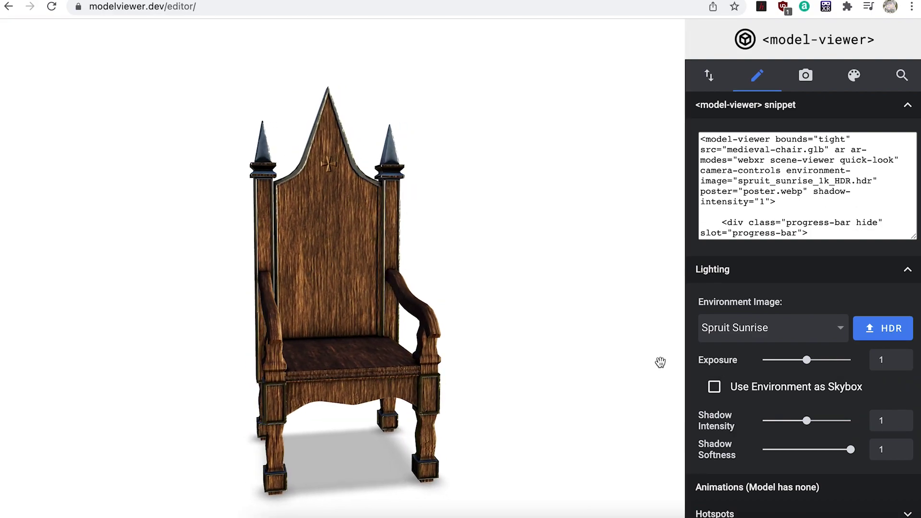
scroll(739, 382, "down", 1)
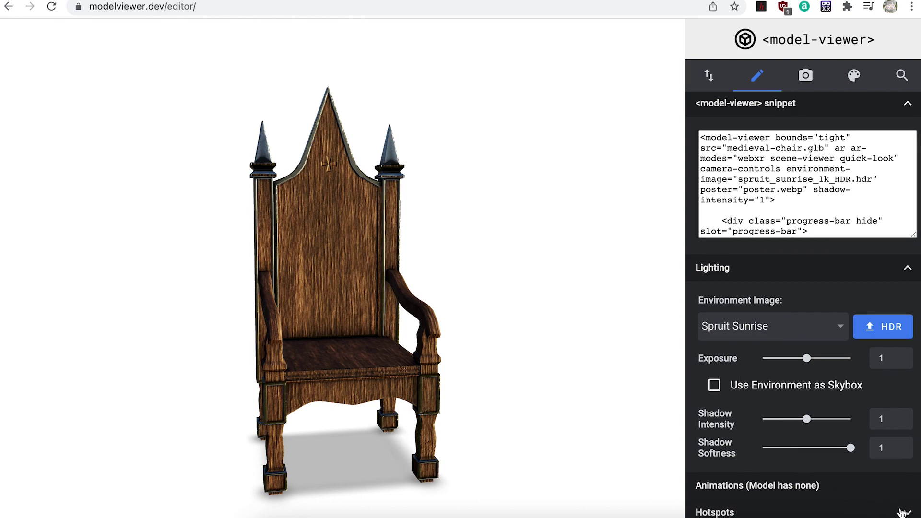
- Place hotspot-1 on the chair seat and label it 'Medieval Chair'
left_click(841, 504)
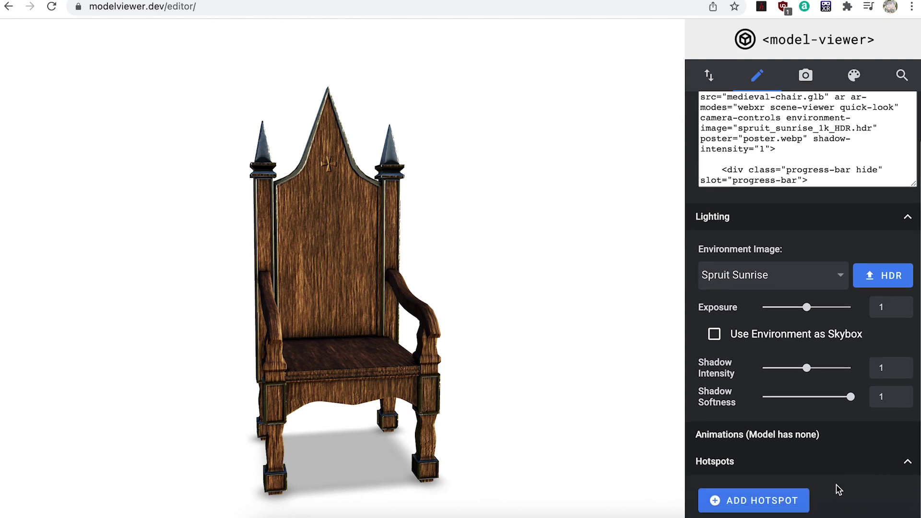
left_click(764, 501)
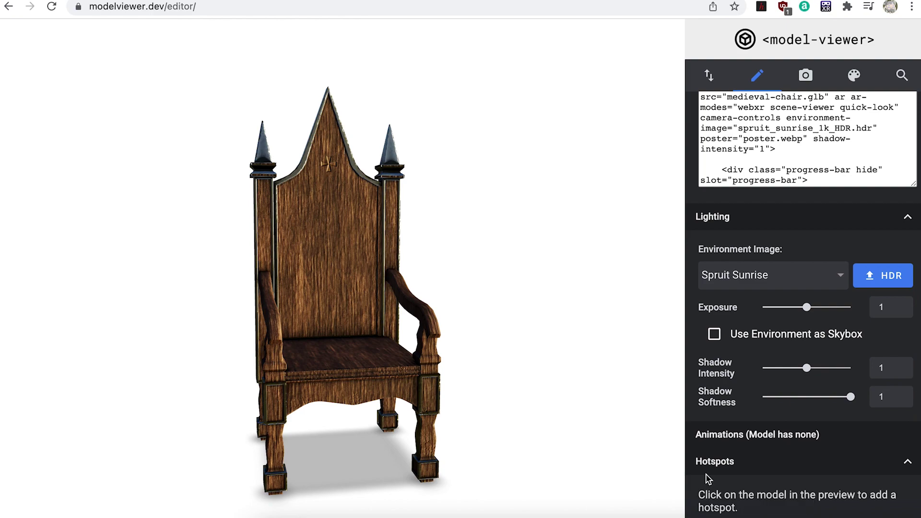
left_click(351, 350)
left_click(765, 500)
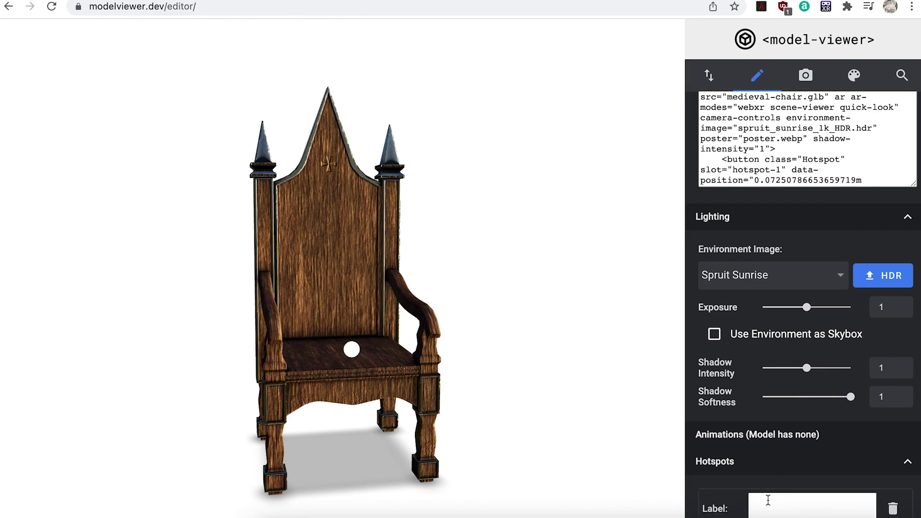
type("Medieval Chair")
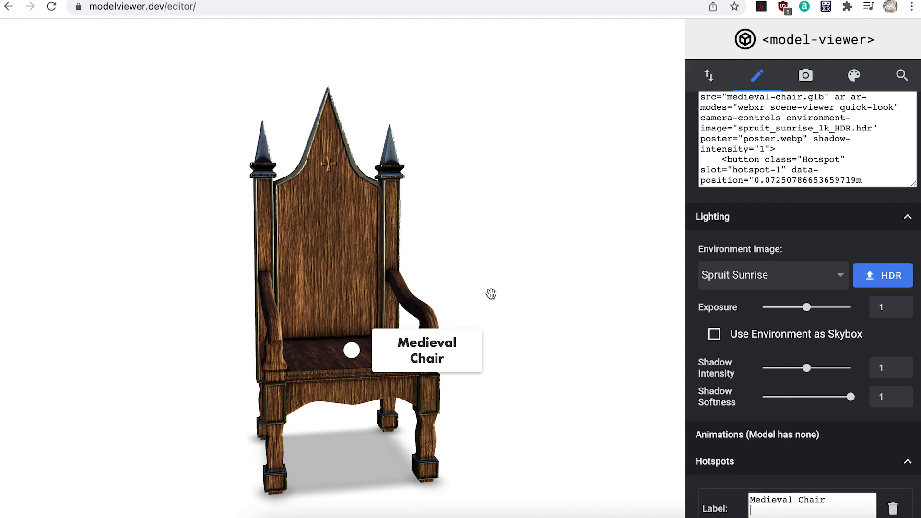
left_click_drag(474, 288, 531, 243)
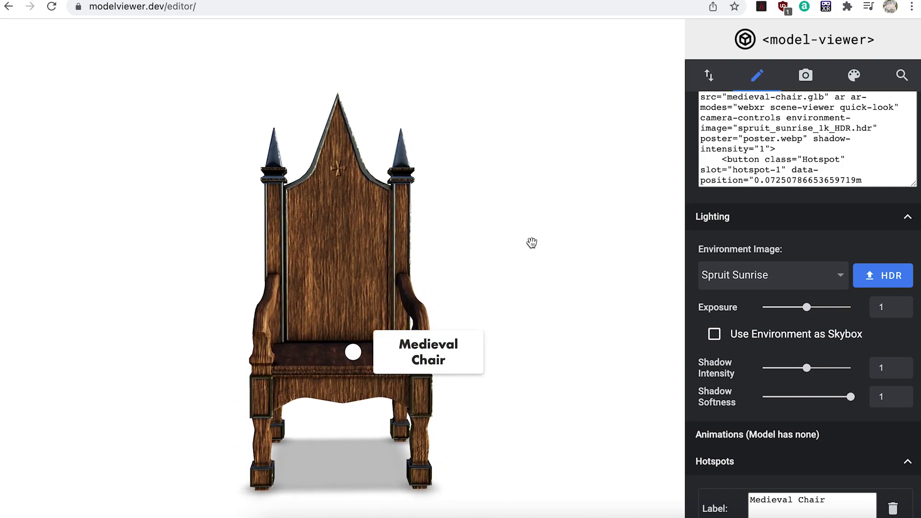
- Save a three-quarter view as the initial camera orbit '-27.77deg 82.18deg auto'
left_click(805, 77)
left_click_drag(364, 259, 401, 267)
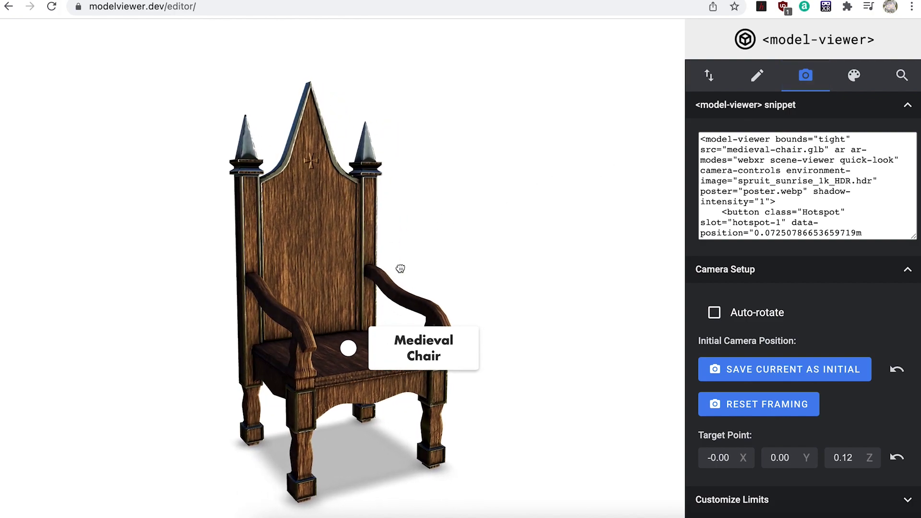
left_click(760, 375)
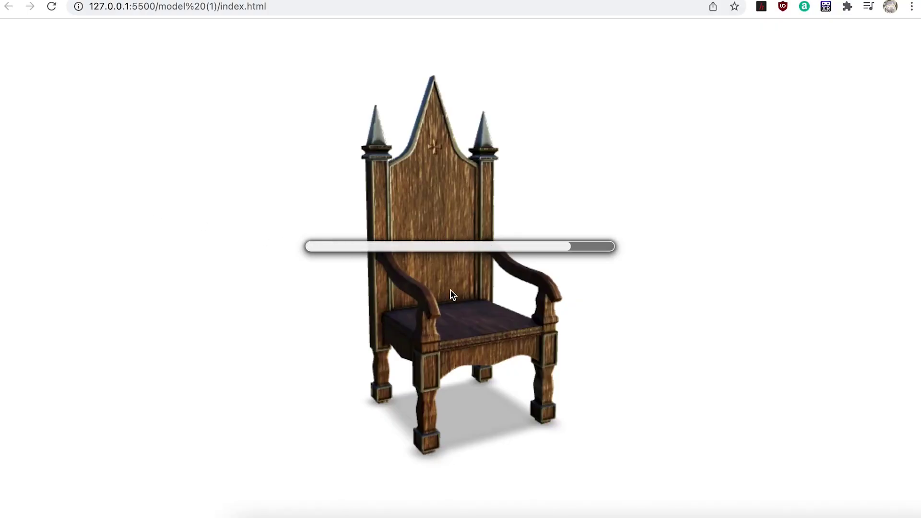
mouse_move(475, 274)
left_mouse_down()
mouse_move(449, 279)
mouse_move(501, 267)
mouse_move(376, 263)
mouse_move(475, 262)
left_mouse_up()
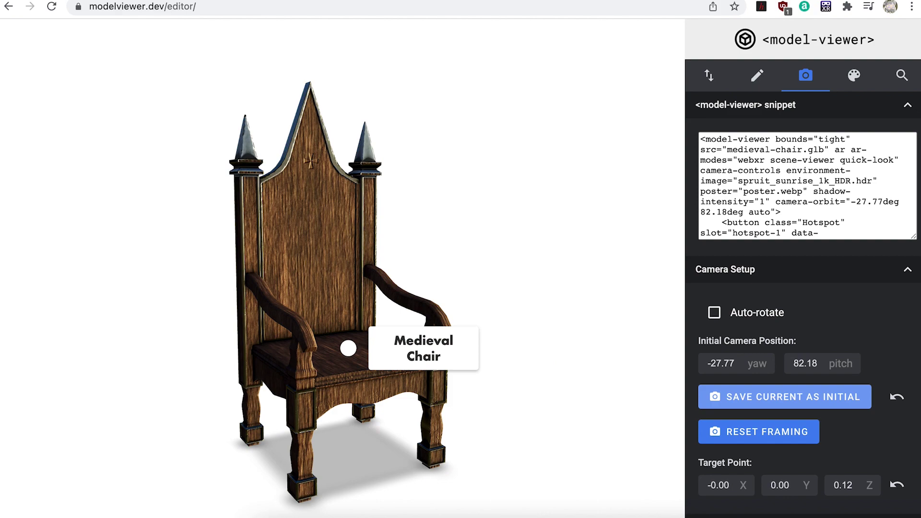
- Check the chair's lambert1 material, then bring up the Lambertian reflectance Wikipedia article
left_click(853, 75)
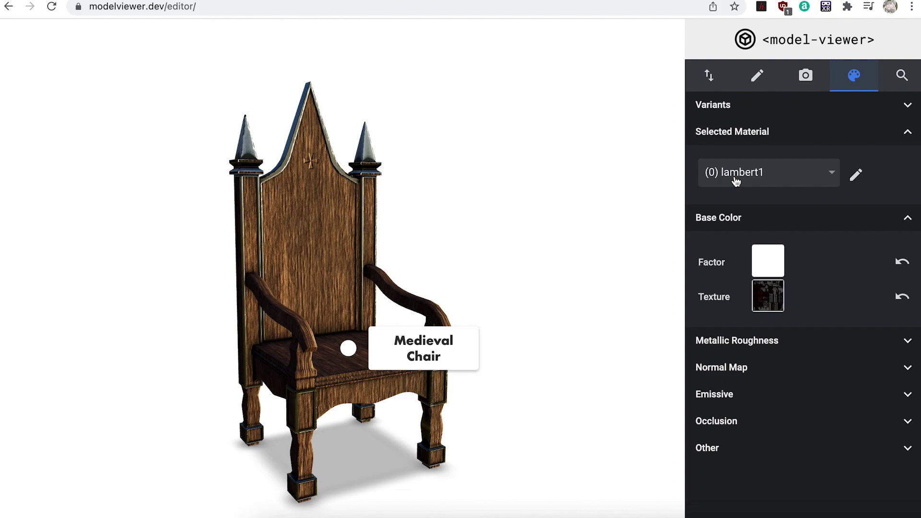
left_click(644, 6)
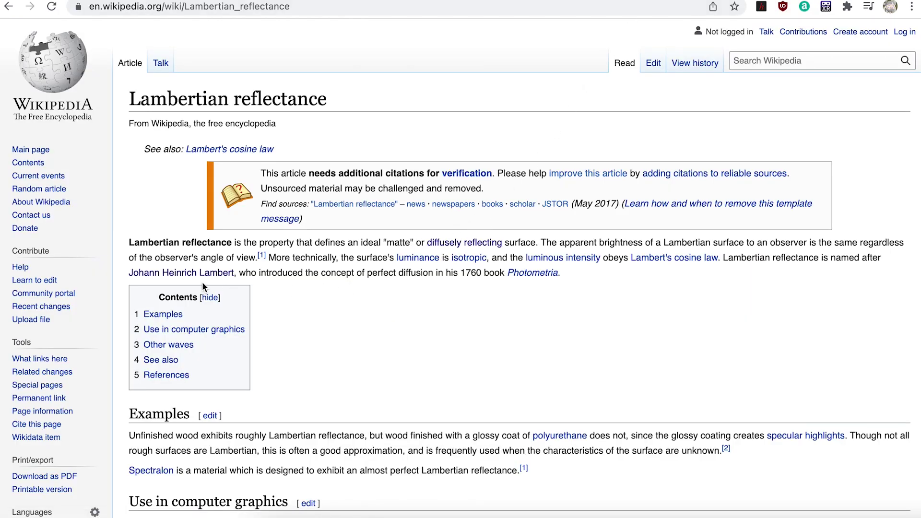
- Read the Lambertian reflectance article, then return to lambert1's base color settings in the editor
mouse_move(193, 274)
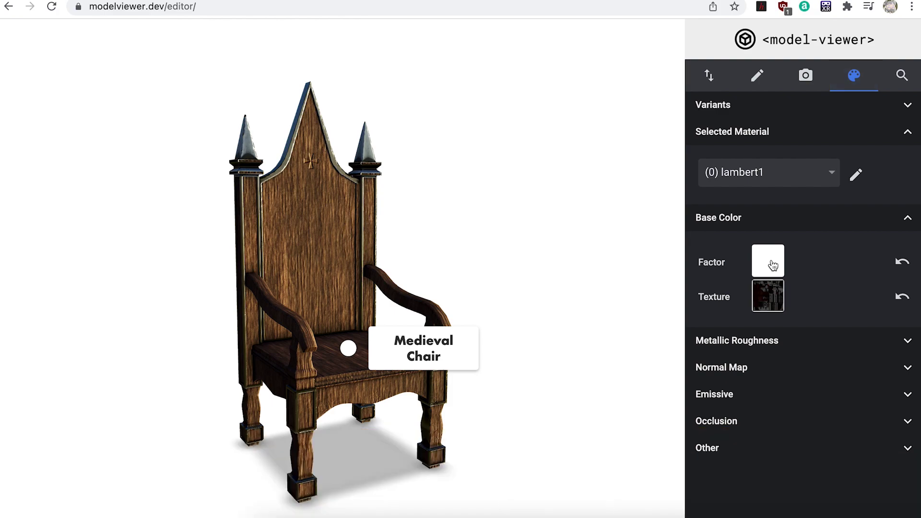
- Try red, cyan and other tints on lambert1's base colour, leaving it white (#ffffff)
left_click(772, 265)
left_click(836, 312)
left_click_drag(837, 314, 844, 349)
left_click_drag(766, 399, 825, 398)
left_click_drag(844, 349, 892, 287)
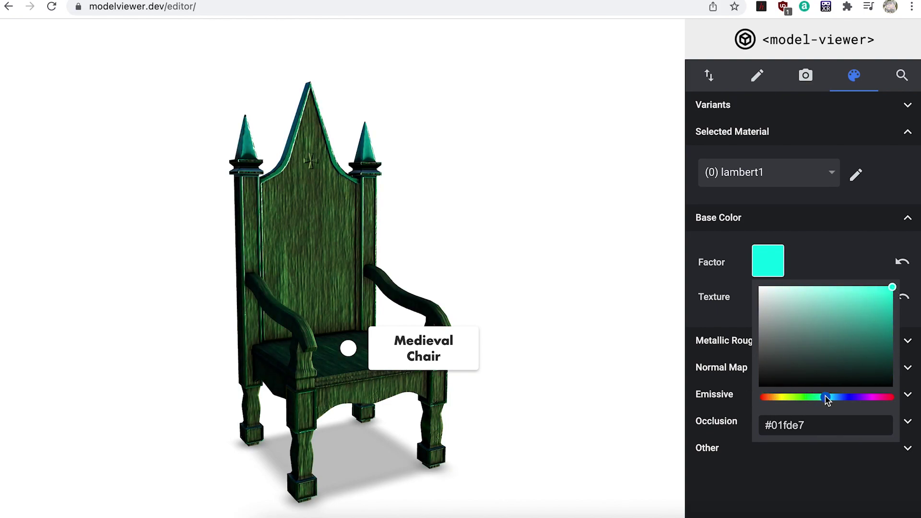
left_click_drag(825, 397, 741, 405)
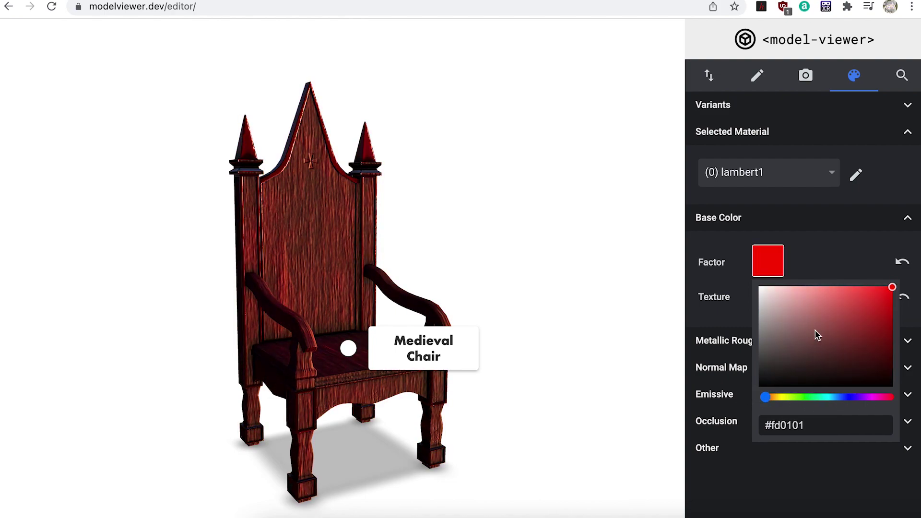
left_click_drag(816, 333, 744, 284)
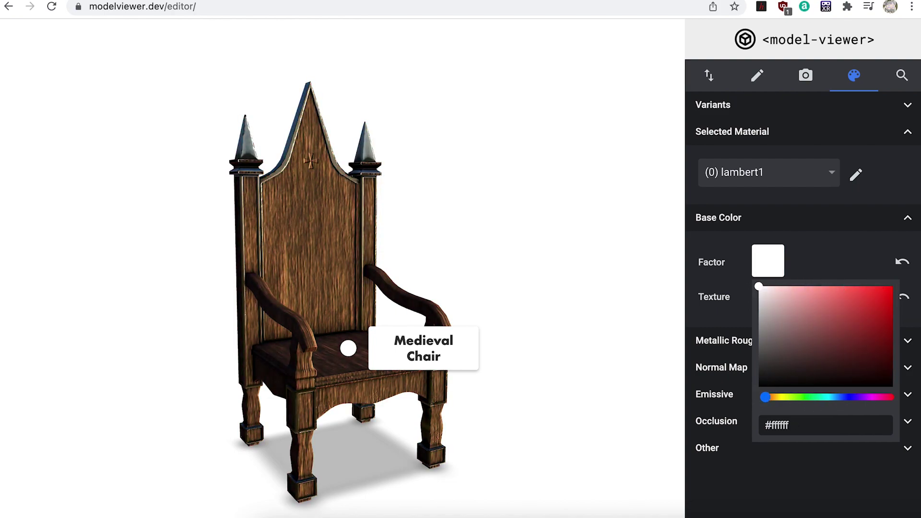
left_click(906, 340)
- Scroll through lambert1's metallic 1 and roughness 1 settings in the material panel
scroll(889, 348, "down", 1)
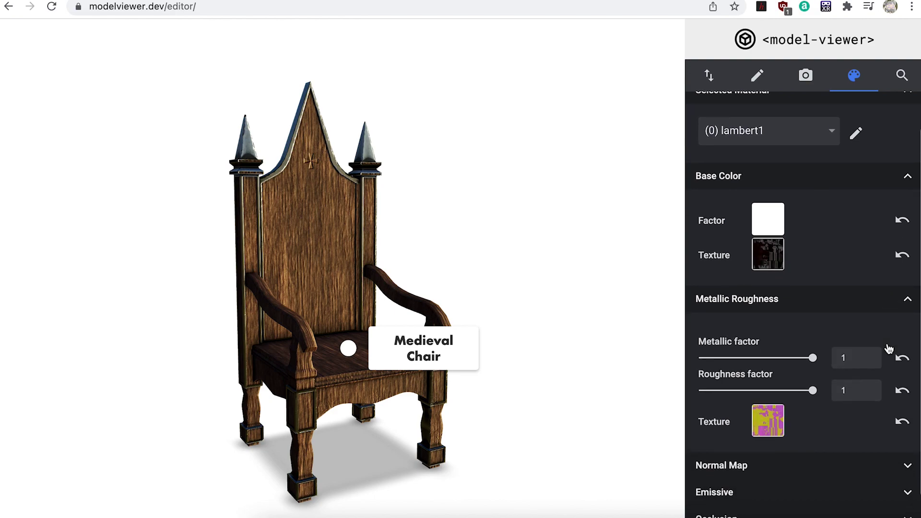
scroll(889, 349, "down", 1)
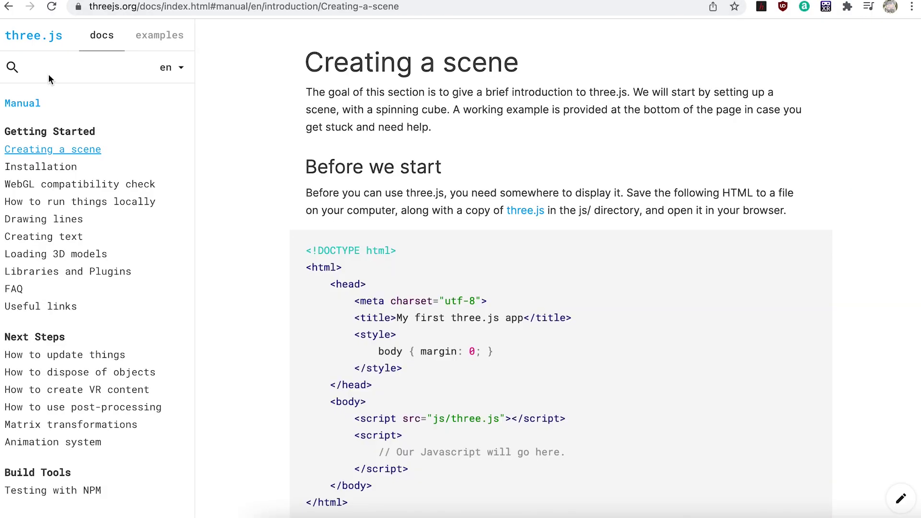
- Search the three.js docs for 'mesh', open MeshStandardMaterial, and scroll down to its torus-knot demo
left_click(46, 70)
type("mes")
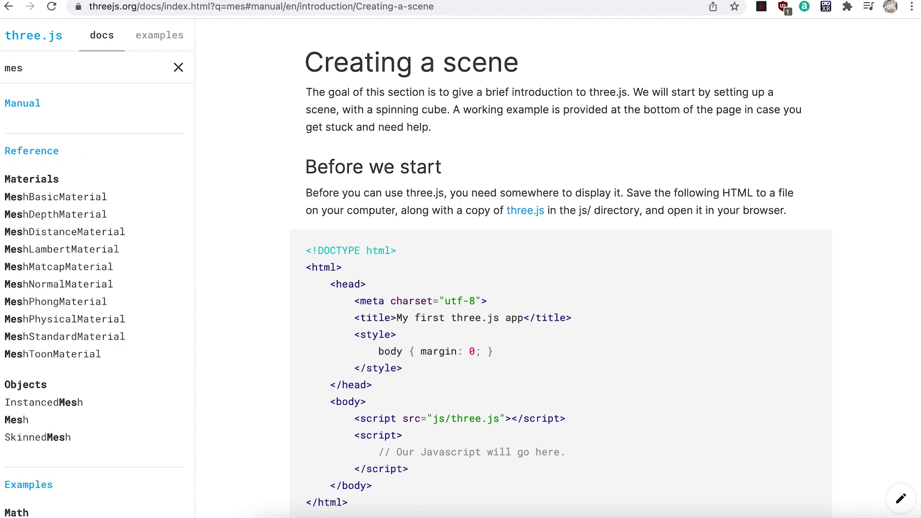
type("h")
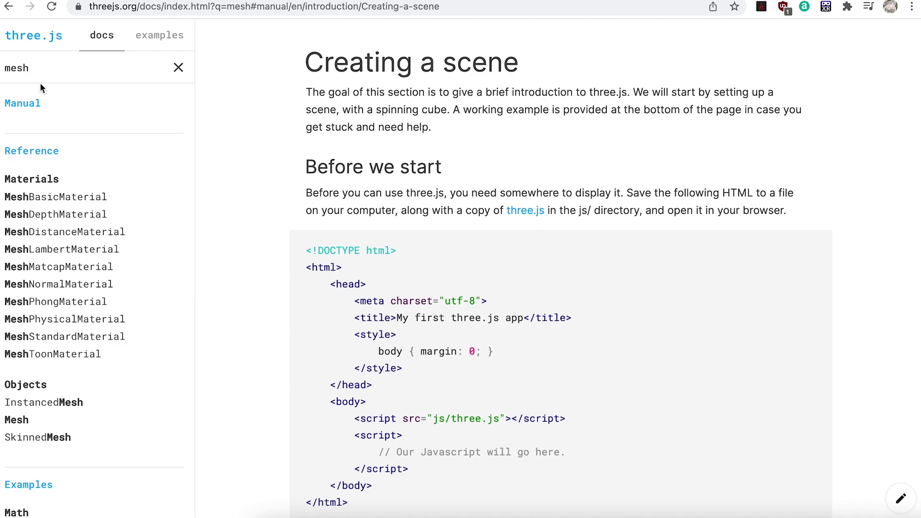
left_click(51, 336)
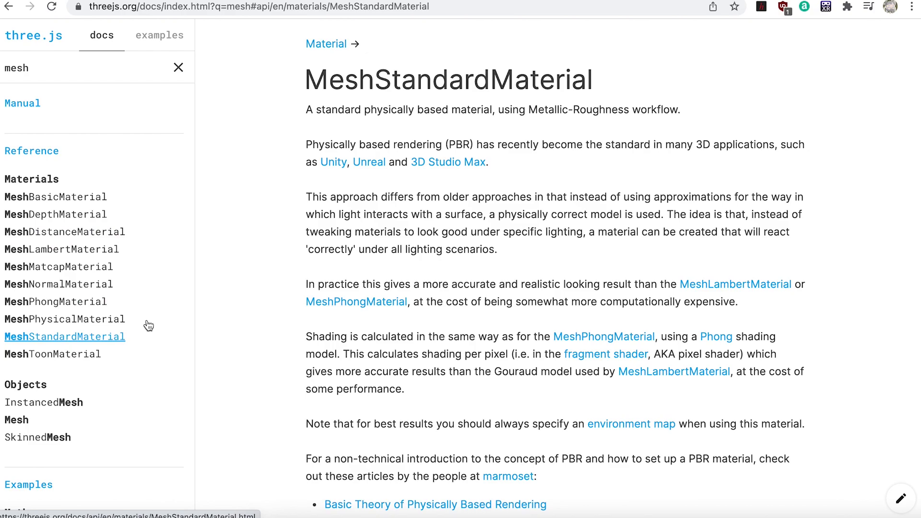
scroll(502, 266, "down", 2)
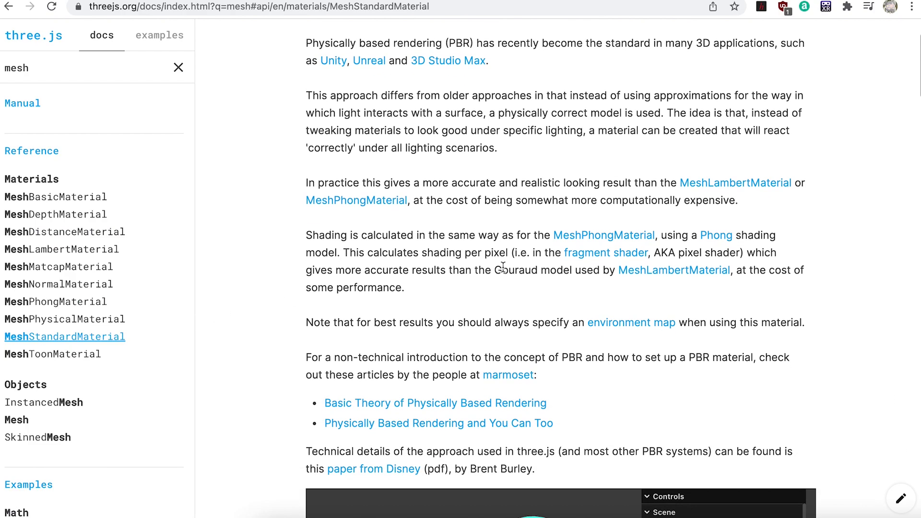
scroll(503, 266, "down", 5)
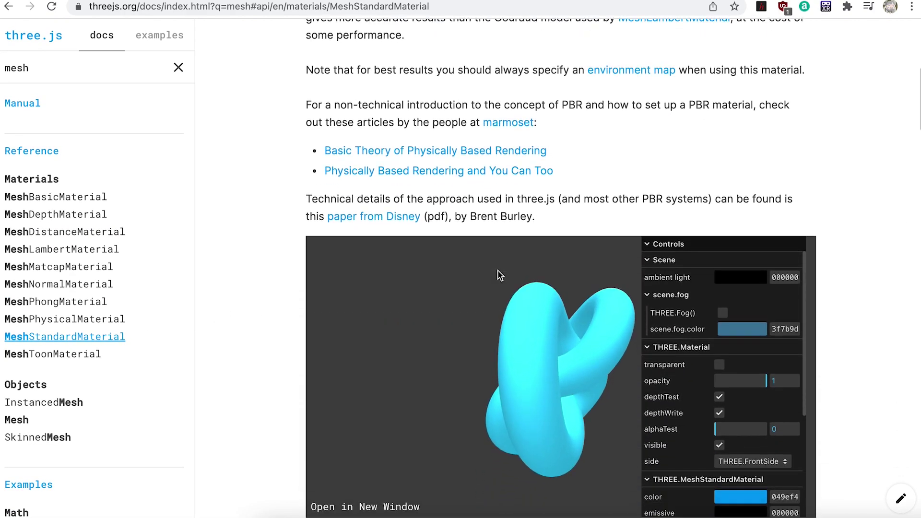
scroll(497, 270, "down", 4)
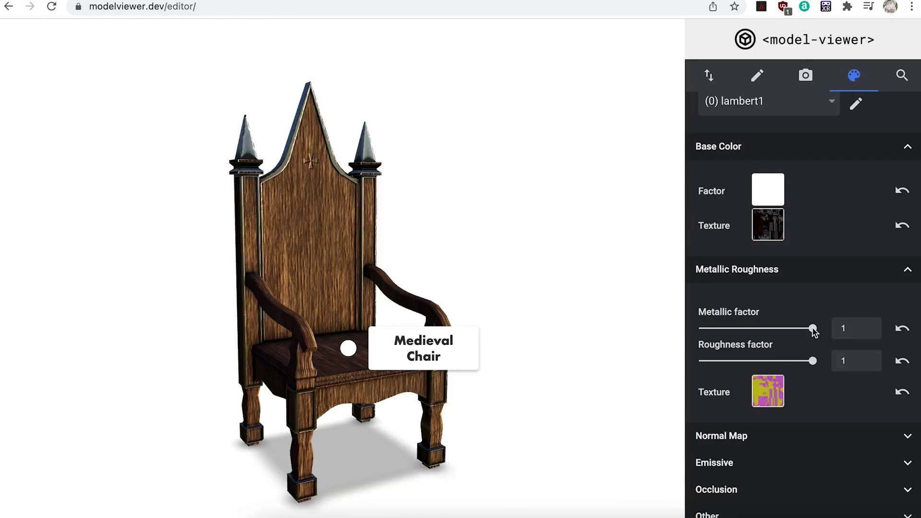
- Set lambert1's metallic factor to 0.6 and roughness factor to 0.7, checking the chair from the front
left_click_drag(811, 328, 766, 328)
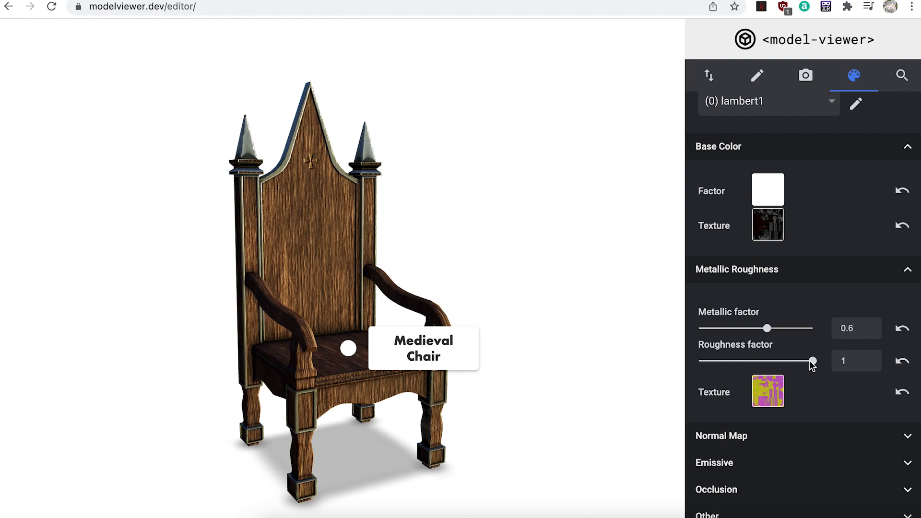
left_click_drag(807, 363, 778, 364)
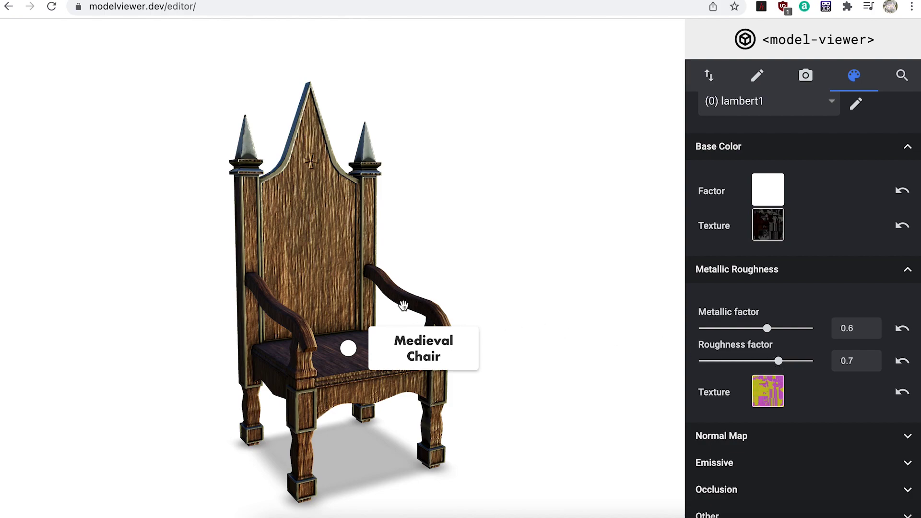
left_click_drag(403, 305, 446, 313)
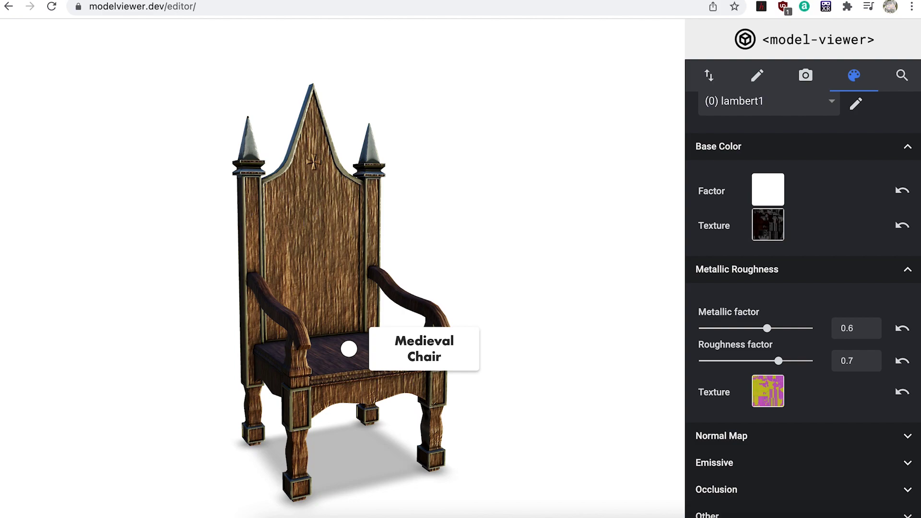
mouse_move(366, 290)
left_mouse_down()
mouse_move(315, 293)
mouse_move(280, 278)
mouse_move(274, 291)
mouse_move(352, 293)
left_mouse_up()
mouse_move(359, 289)
left_mouse_down()
mouse_move(272, 279)
mouse_move(349, 288)
left_mouse_up()
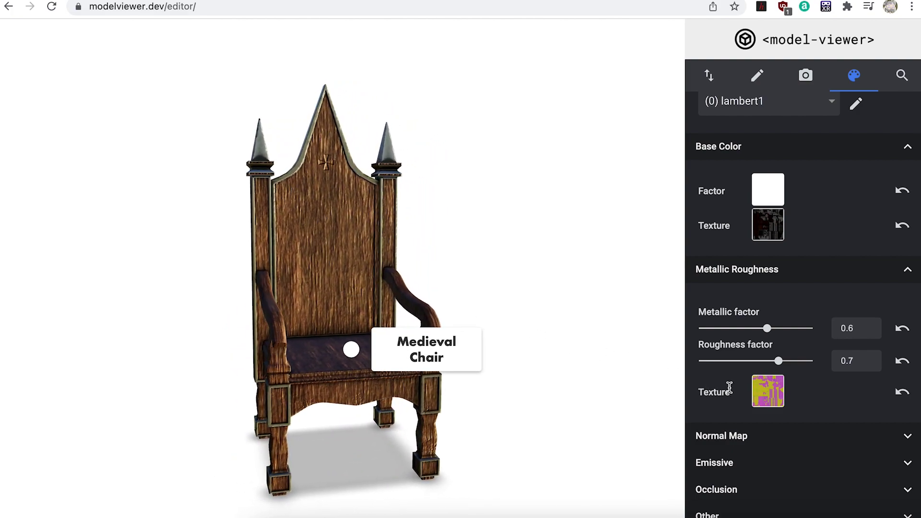
- Show lambert1's Normal Map texture options with the Metallic Roughness section collapsed
scroll(727, 385, "down", 1)
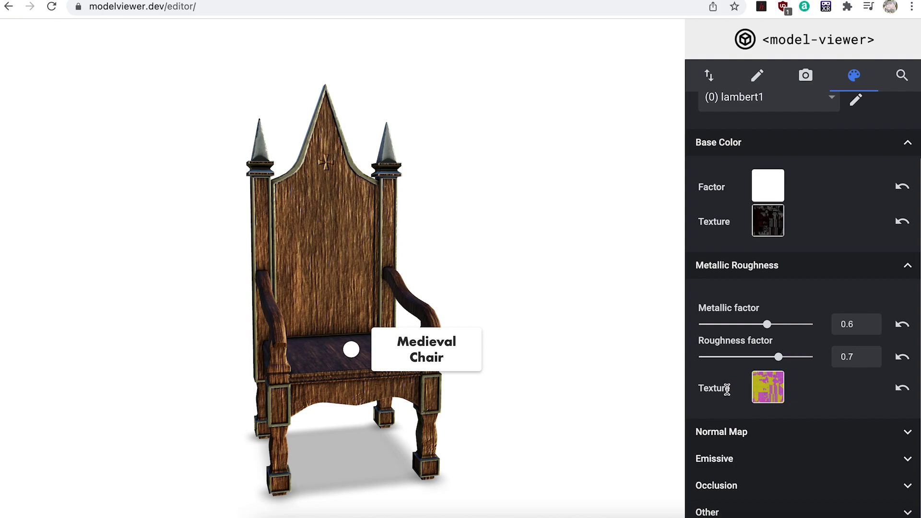
left_click(905, 433)
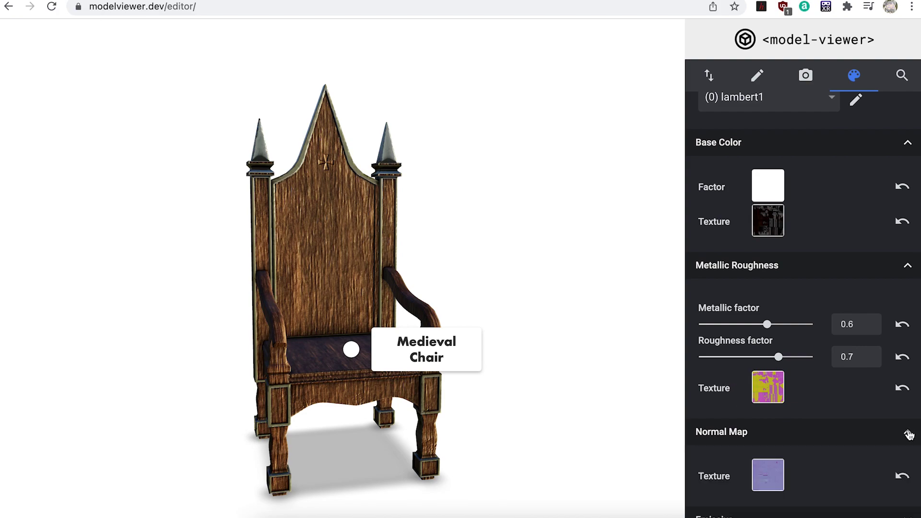
left_click(907, 266)
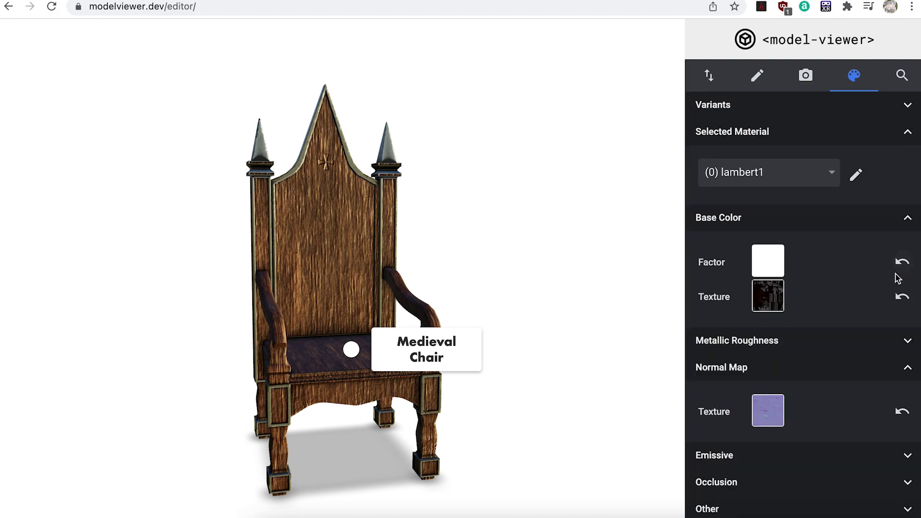
left_click(768, 415)
- Try a light pink emissive factor on lambert1, then reset the emissive colour to black
left_click(906, 368)
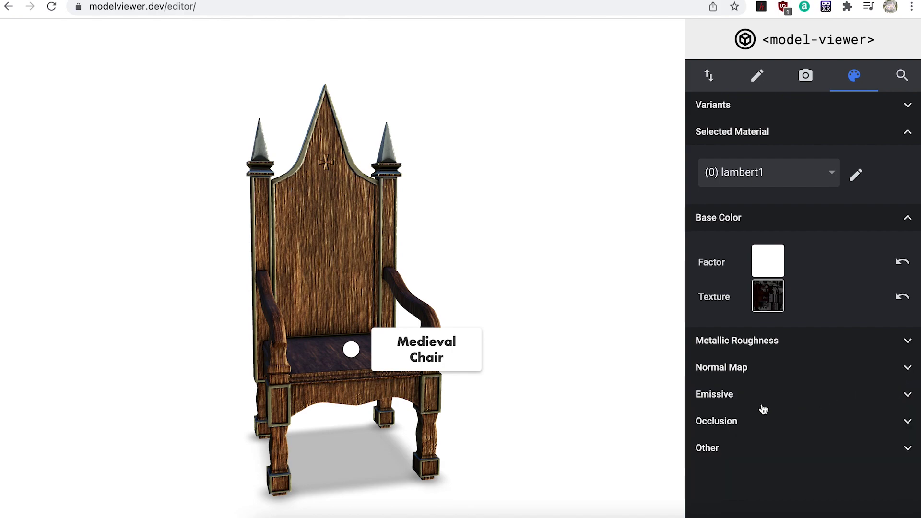
left_click(748, 398)
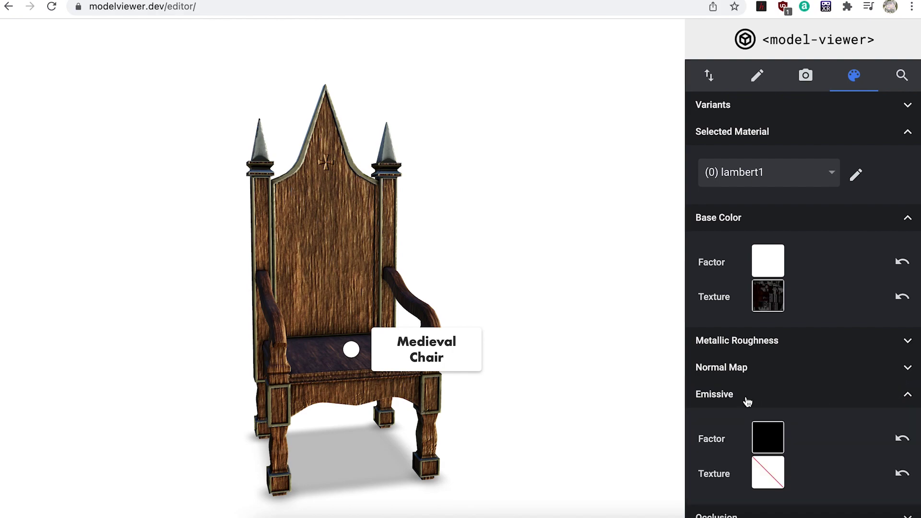
left_click(771, 442)
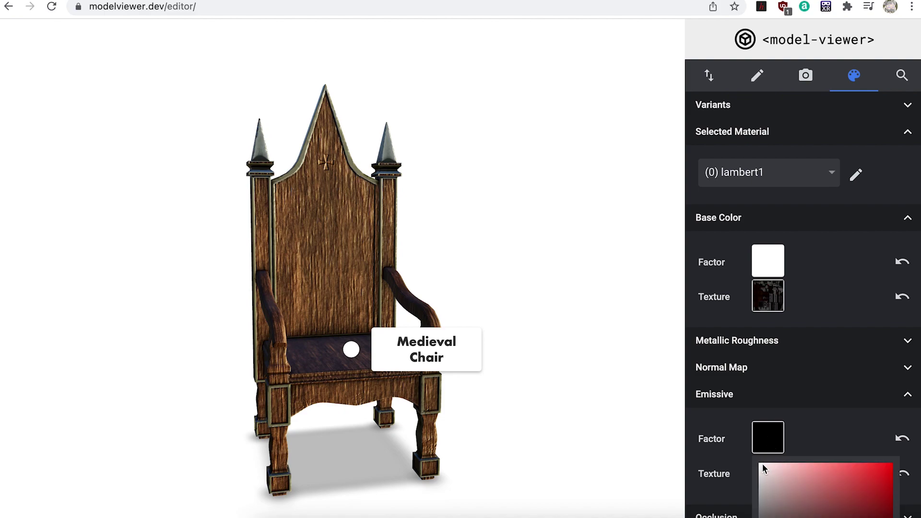
mouse_move(761, 463)
left_mouse_down()
mouse_move(885, 467)
mouse_move(773, 469)
mouse_move(758, 516)
mouse_move(766, 479)
left_mouse_up()
left_click(904, 325)
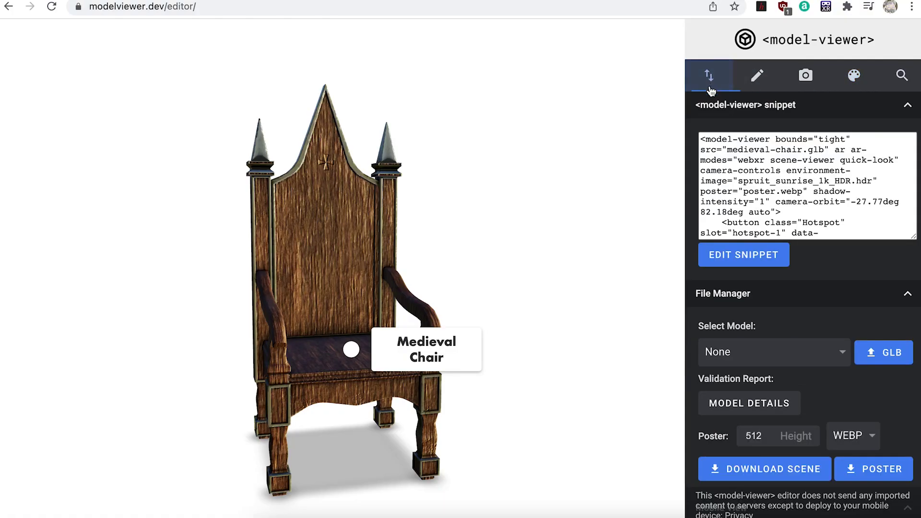
- Download the tuned chair scene as a zip with DOWNLOAD SCENE
left_click(783, 470)
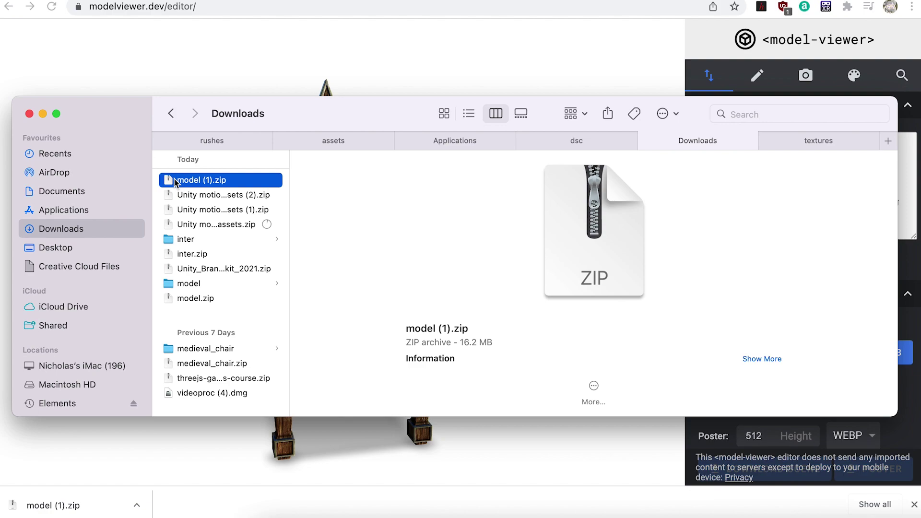
- Extract model (1).zip and move the model (1) folder into the model-viewer-course folder
double_click(174, 180)
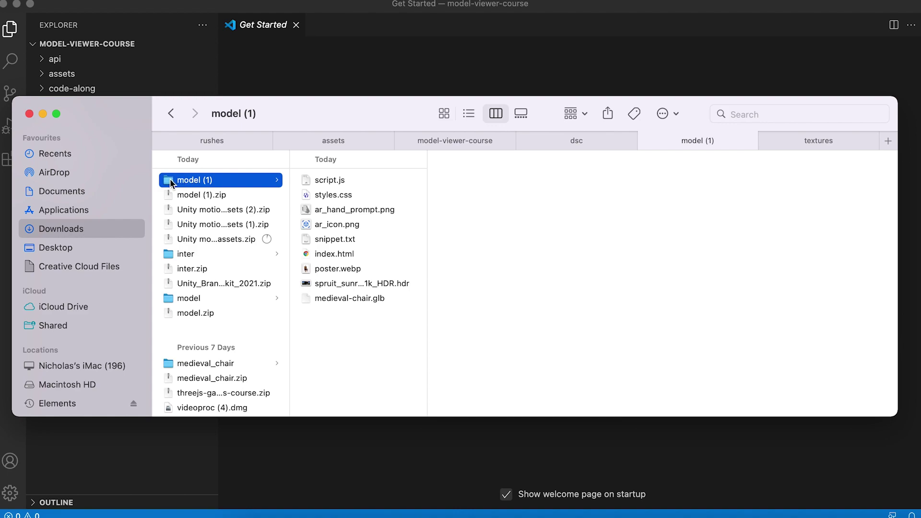
left_click_drag(171, 183, 453, 142)
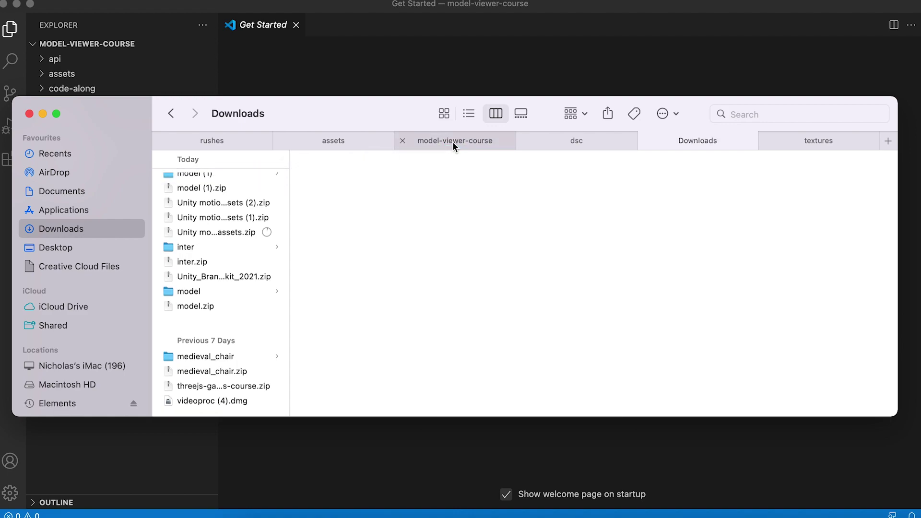
left_click(452, 142)
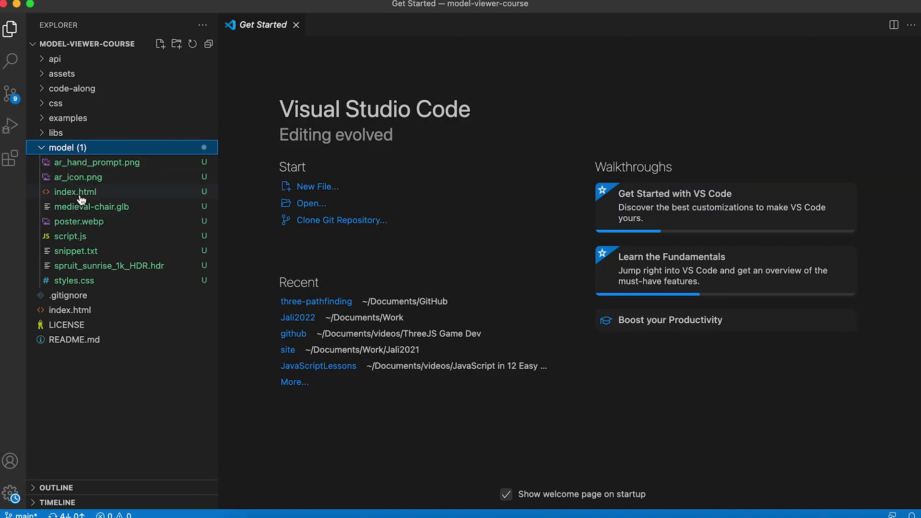
- Serve model (1)/index.html with Live Server and orbit the chair at 127.0.0.1:5500
left_click(80, 194)
right_click(77, 191)
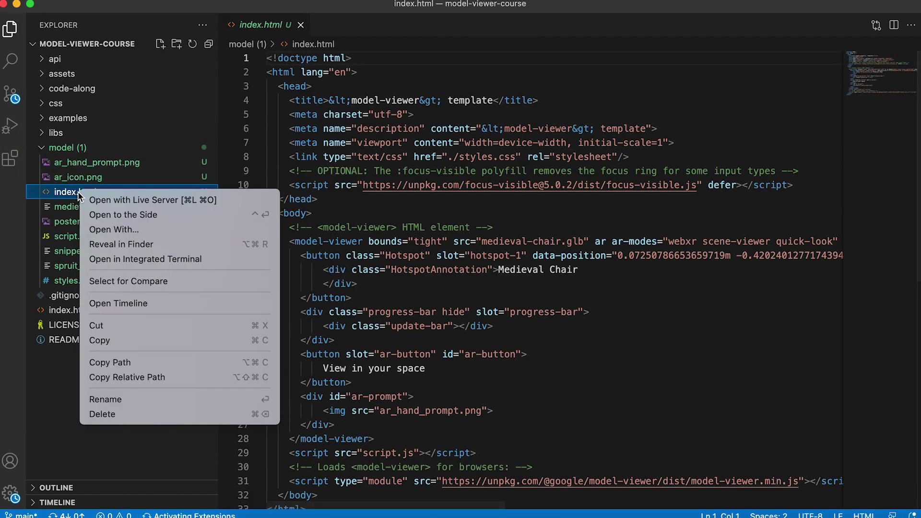
left_click(122, 200)
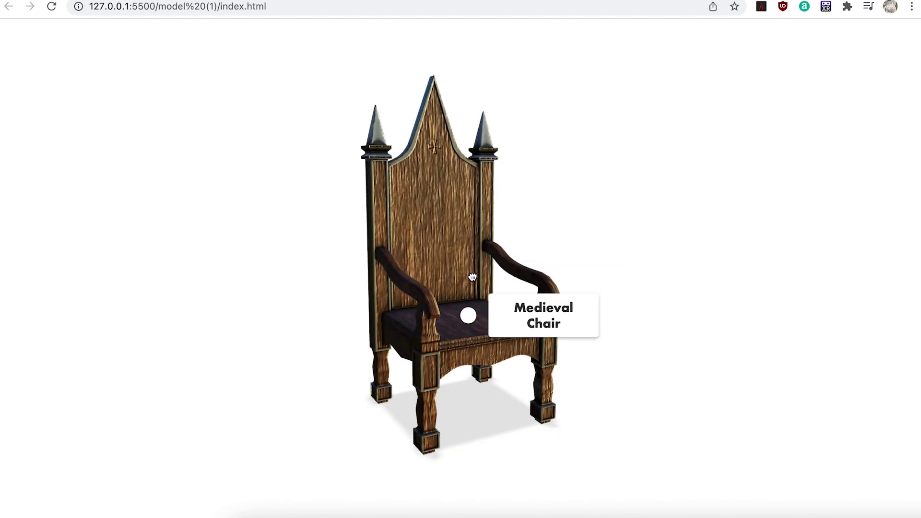
left_click_drag(471, 279, 403, 267)
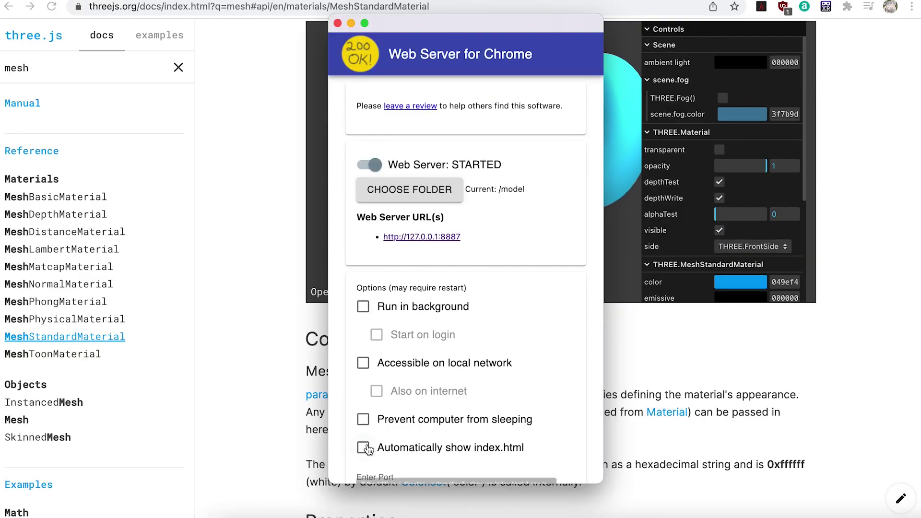
- Share the model (1) folder in Web Server for Chrome with auto index.html, then view the chair at 127.0.0.1:8887
left_click(366, 448)
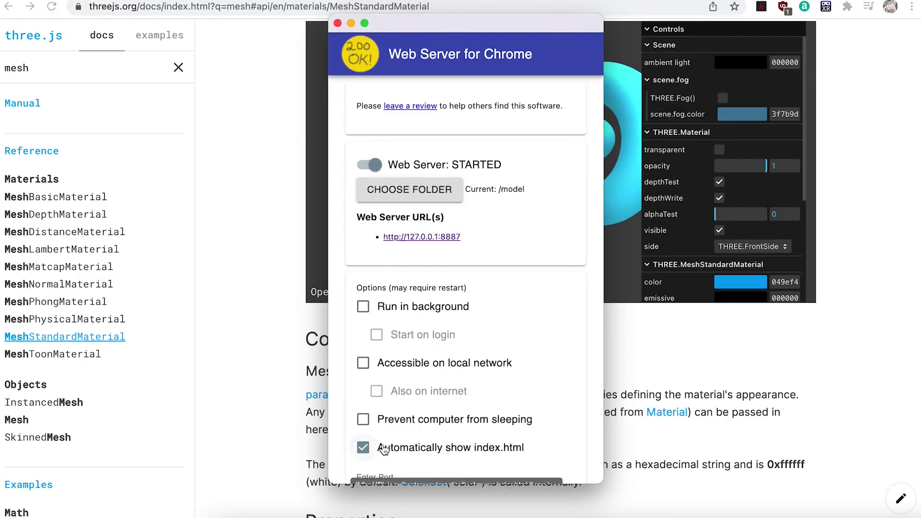
left_click(440, 200)
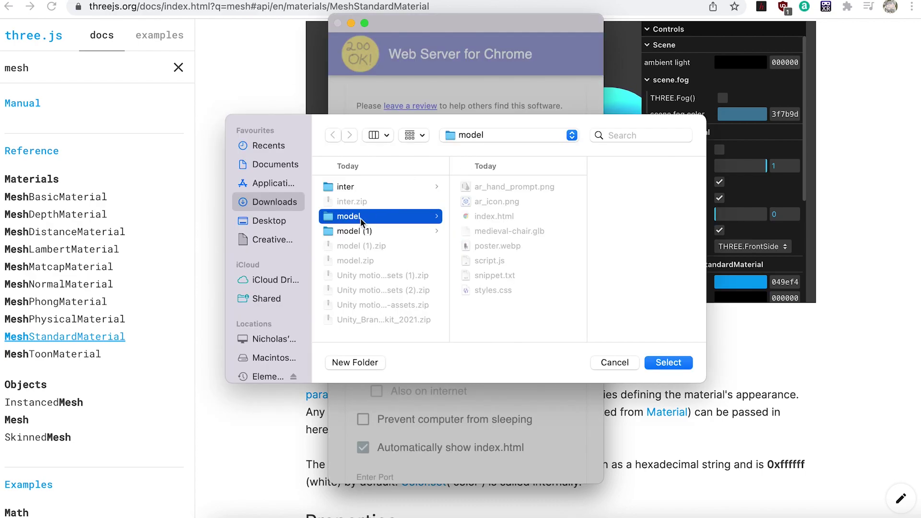
left_click(366, 232)
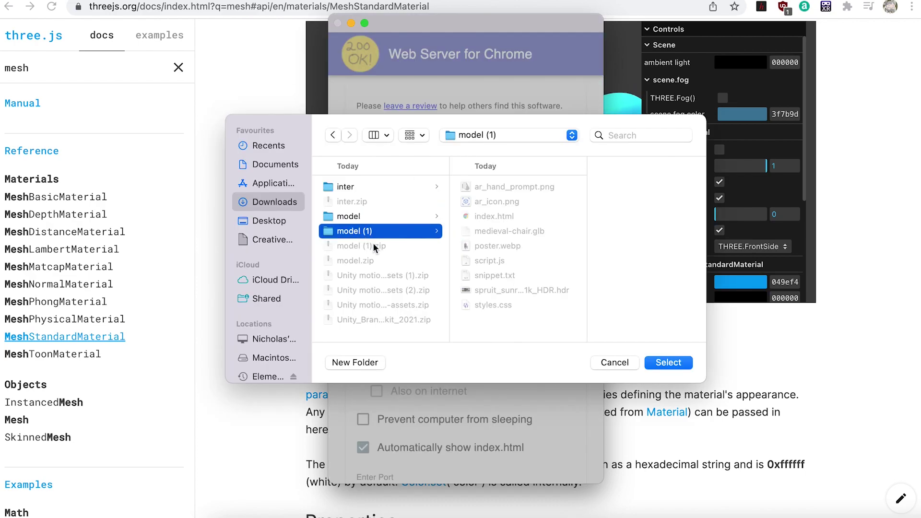
left_click(678, 363)
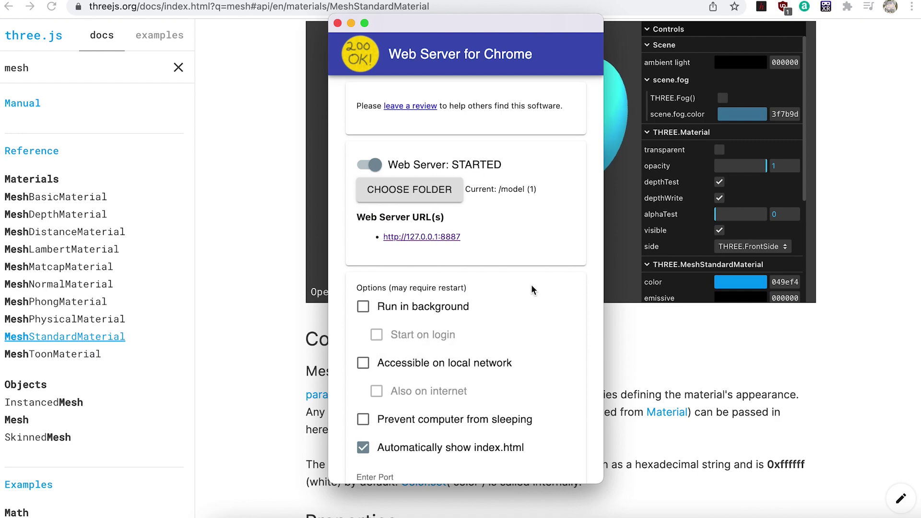
left_click(438, 237)
left_click_drag(461, 200, 440, 192)
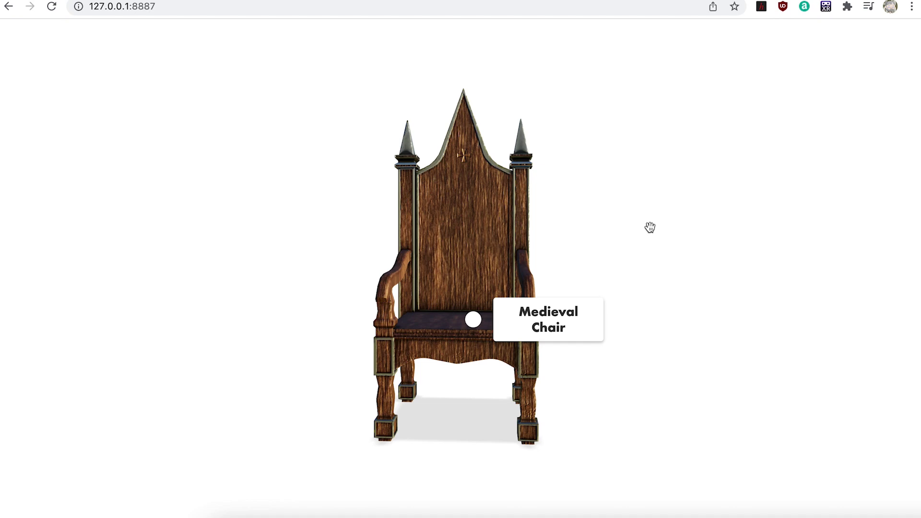
- Switch back to the modelviewer.dev/editor tab and orbit the chair
left_click(705, 0)
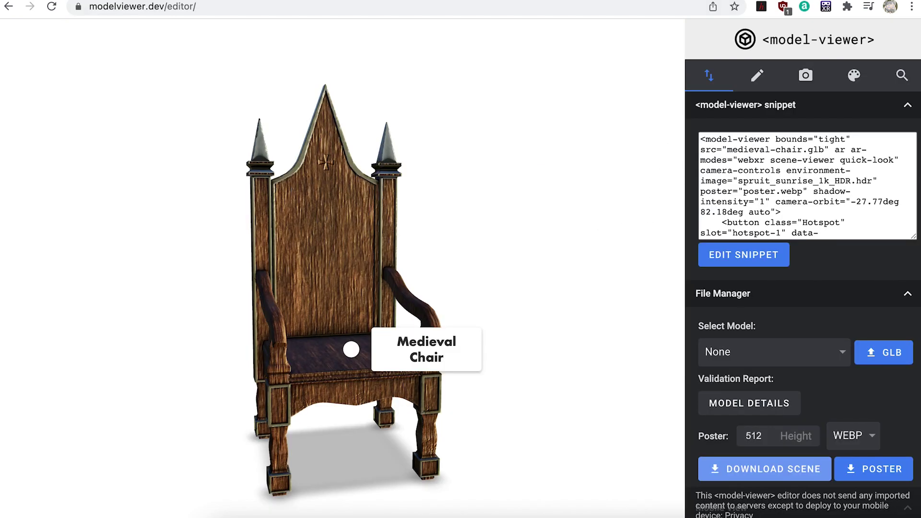
left_click_drag(451, 230, 414, 232)
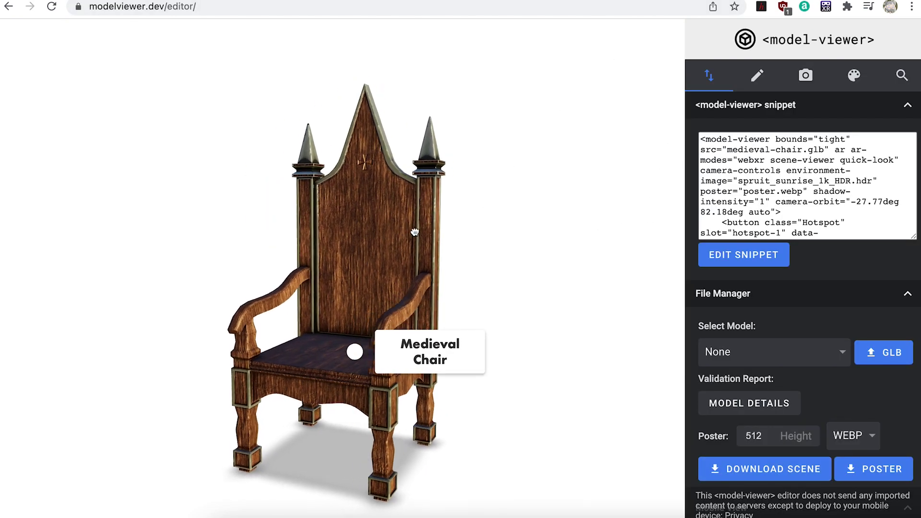